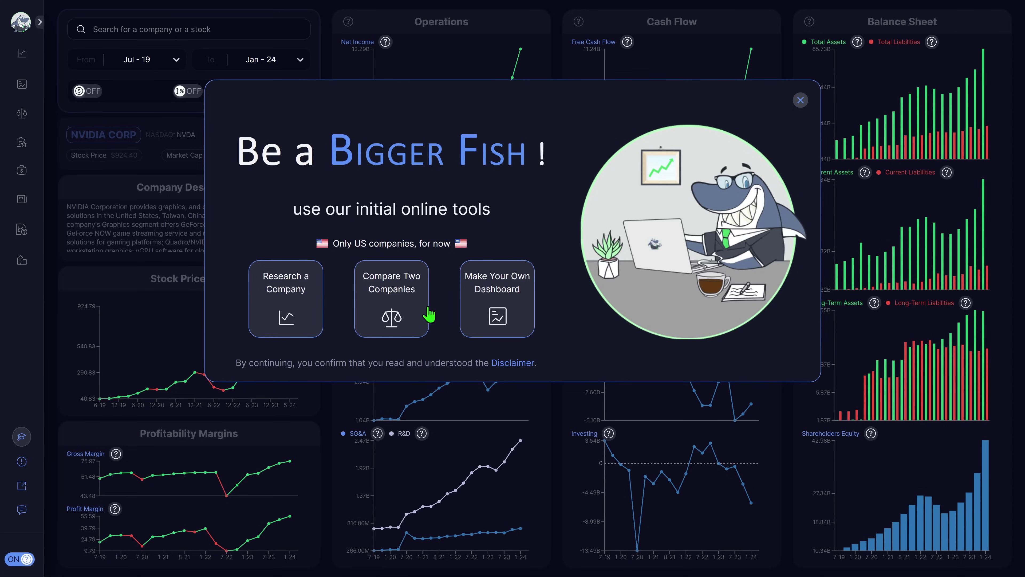
- Start a two-company comparison with Intel (INTC) as company #1 and Qualcomm (QCOM) as company #2
click(389, 300)
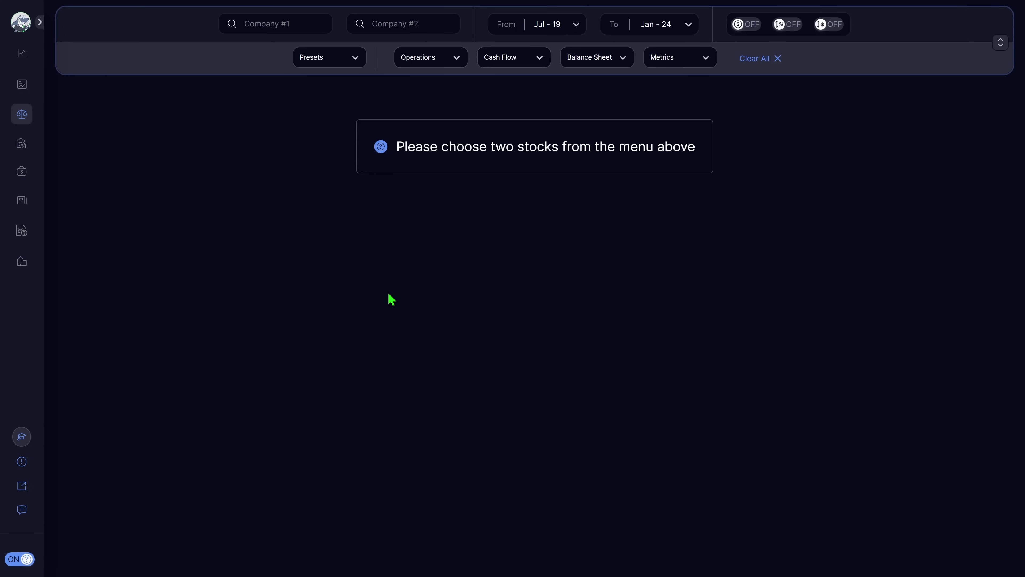
click(298, 31)
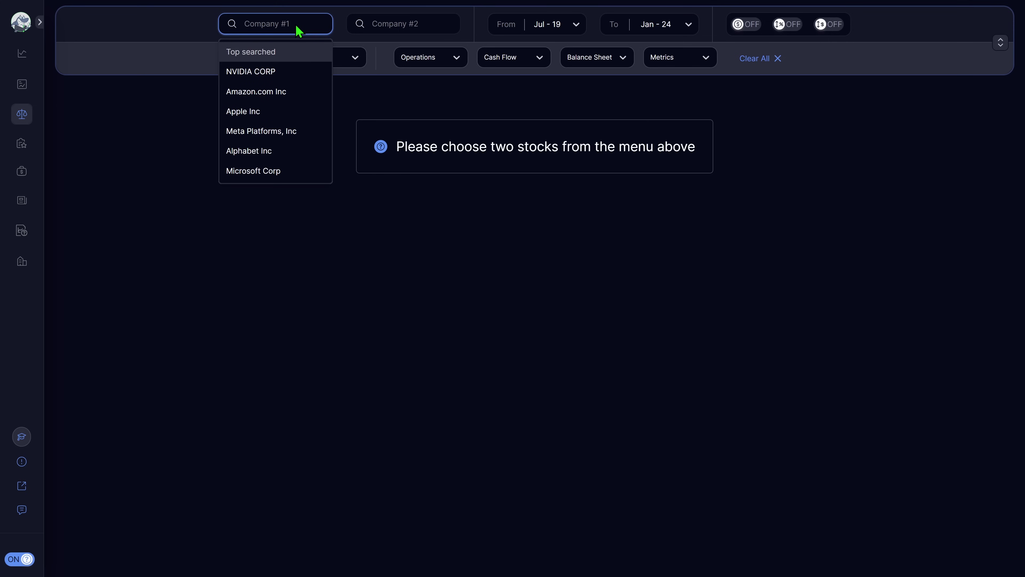
text(in)
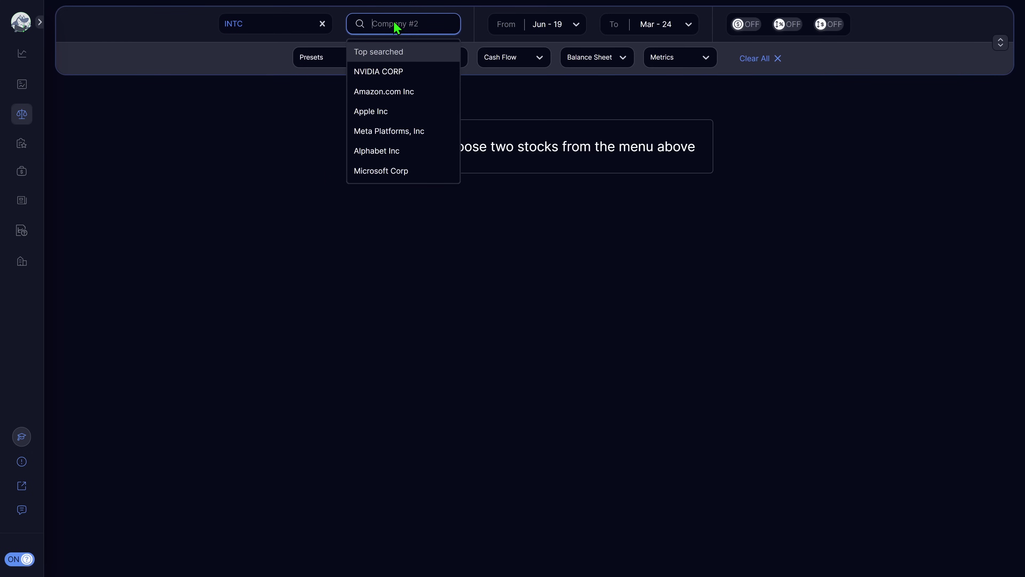
text(q)
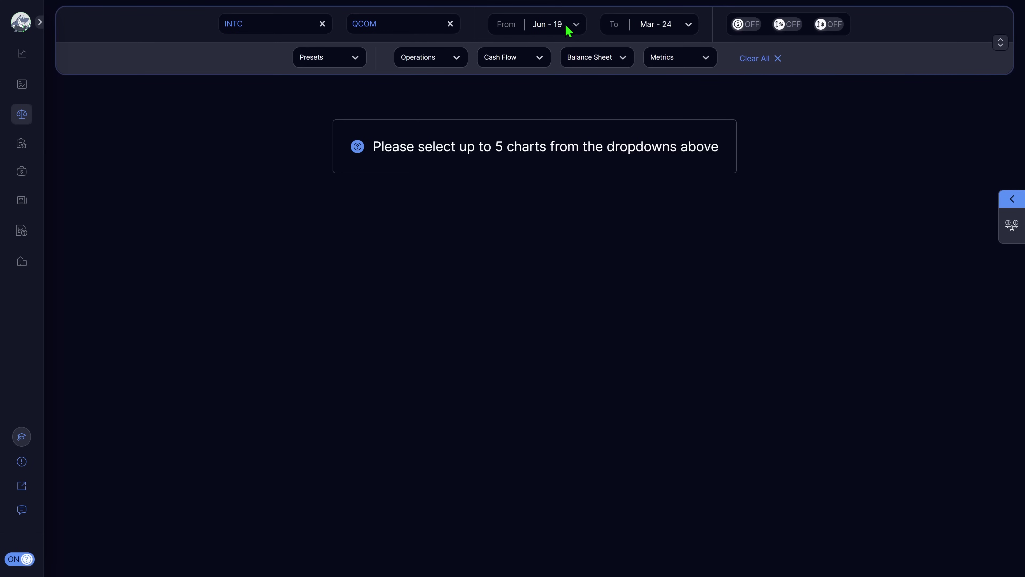
- Set the comparison period to start at Apr-23, running through Mar-24
click(573, 26)
scroll(556, 168, down, 5)
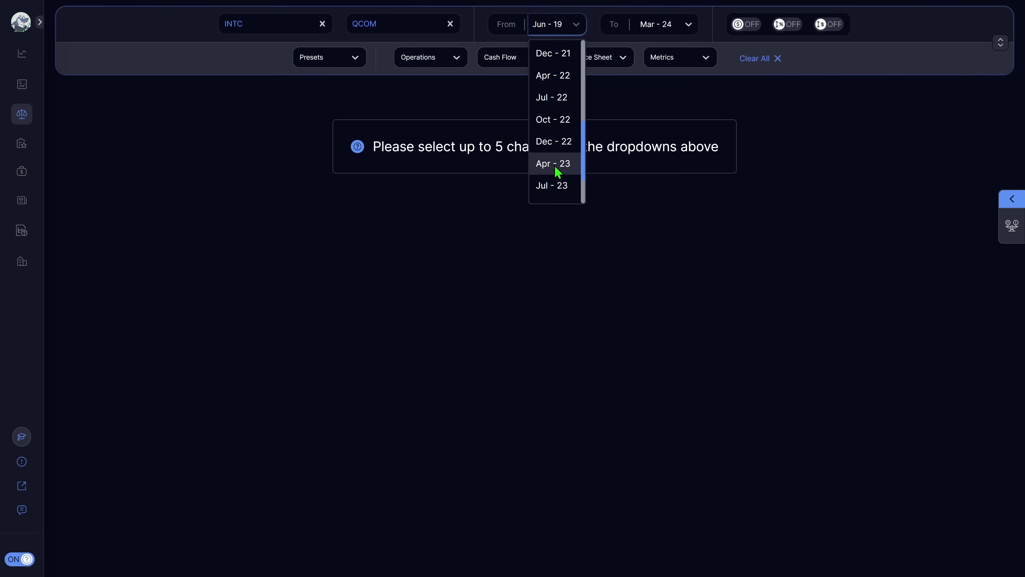
click(557, 173)
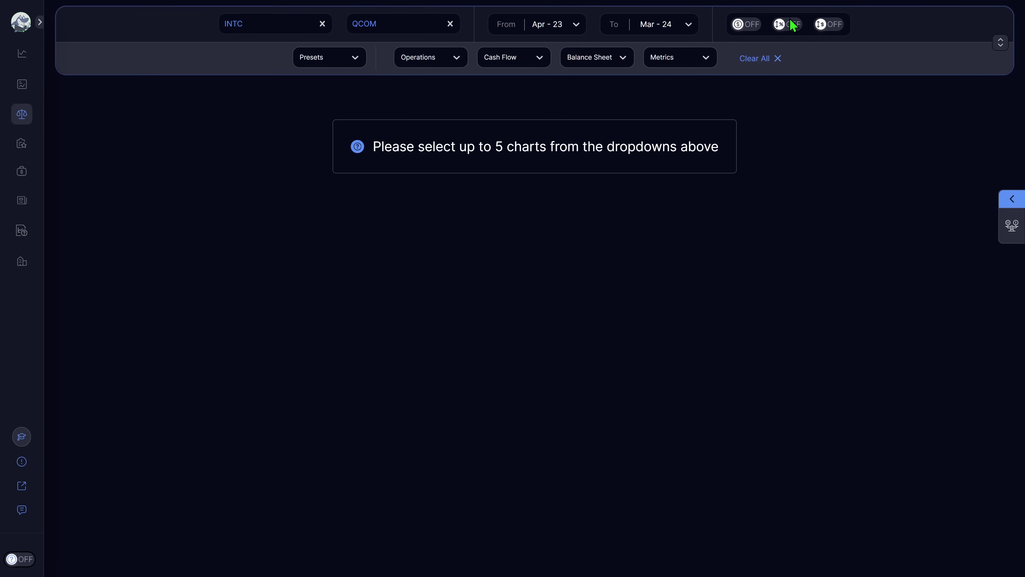
click(447, 58)
- Find 'total re' and add the Total Revenue chart, shading Qualcomm's panel green and Intel's red
text(total re)
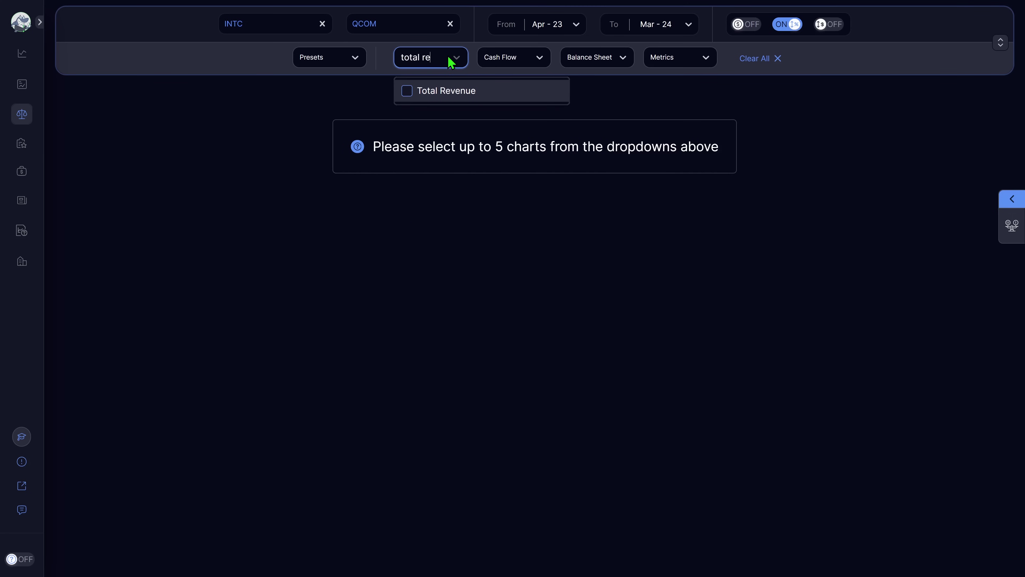
click(444, 91)
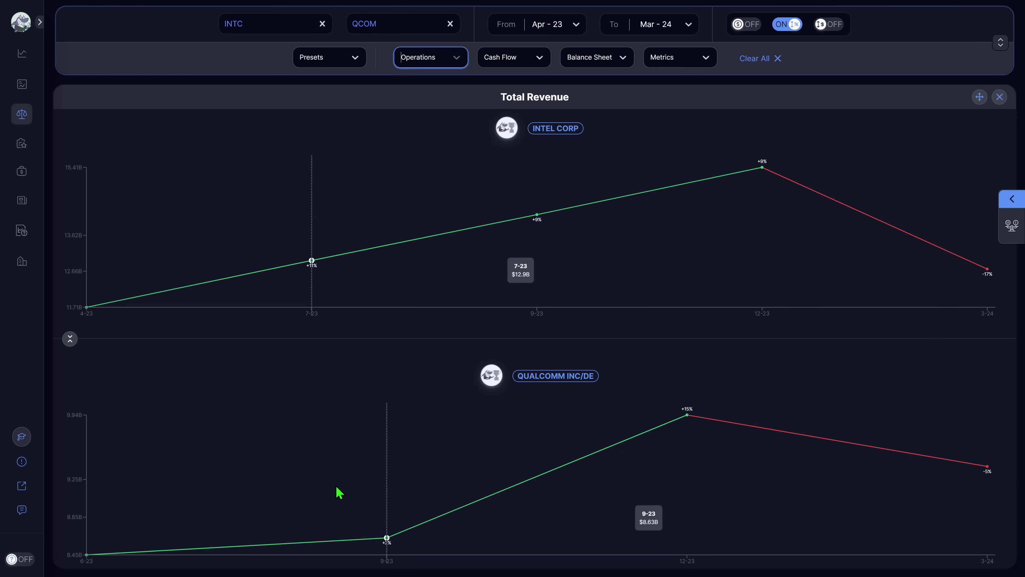
click(496, 376)
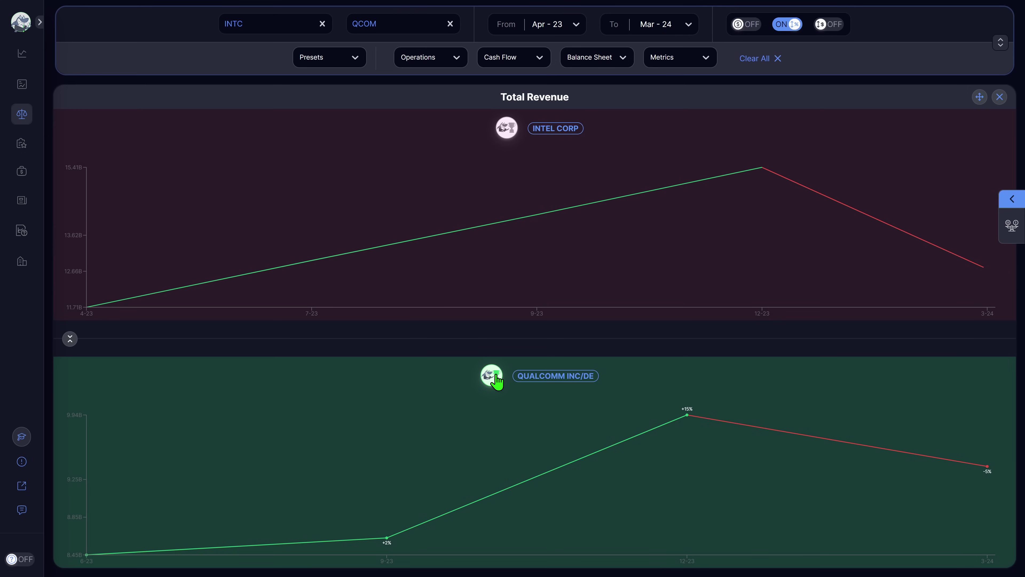
click(421, 63)
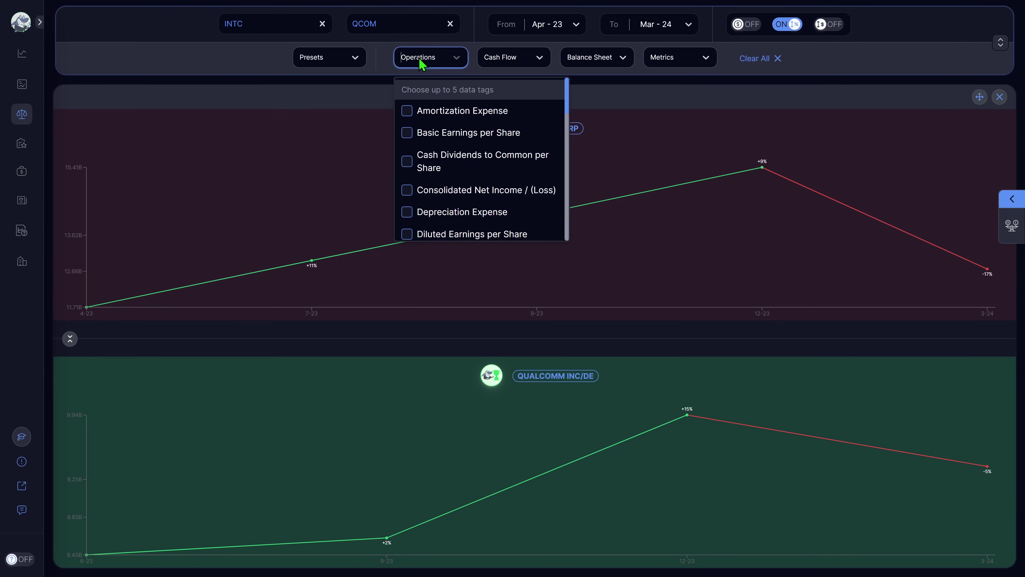
- Find 'net inc' and add the Consolidated Net Income / (Loss) chart, shading Qualcomm green and Intel red
text(net inc)
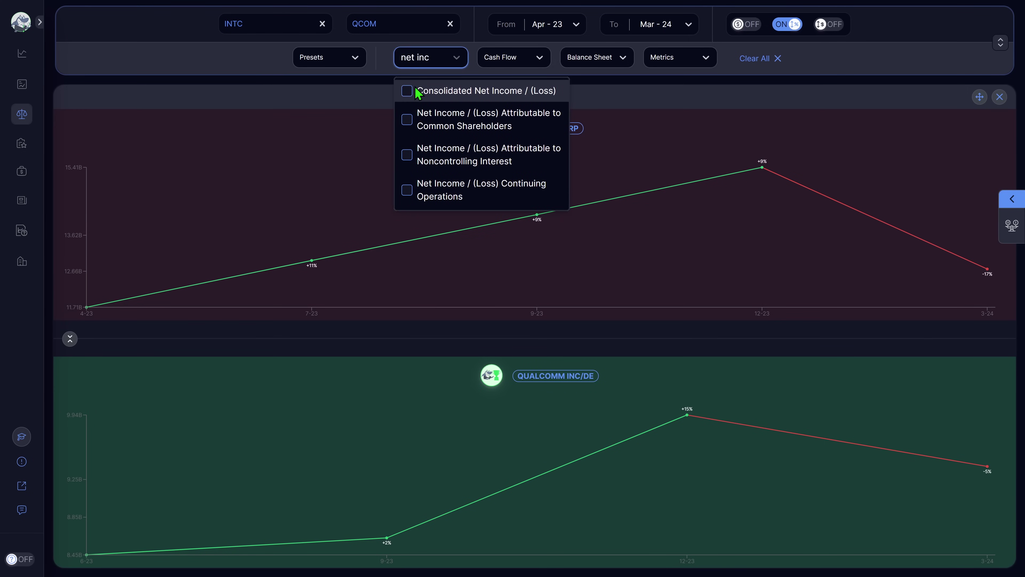
click(418, 93)
click(455, 61)
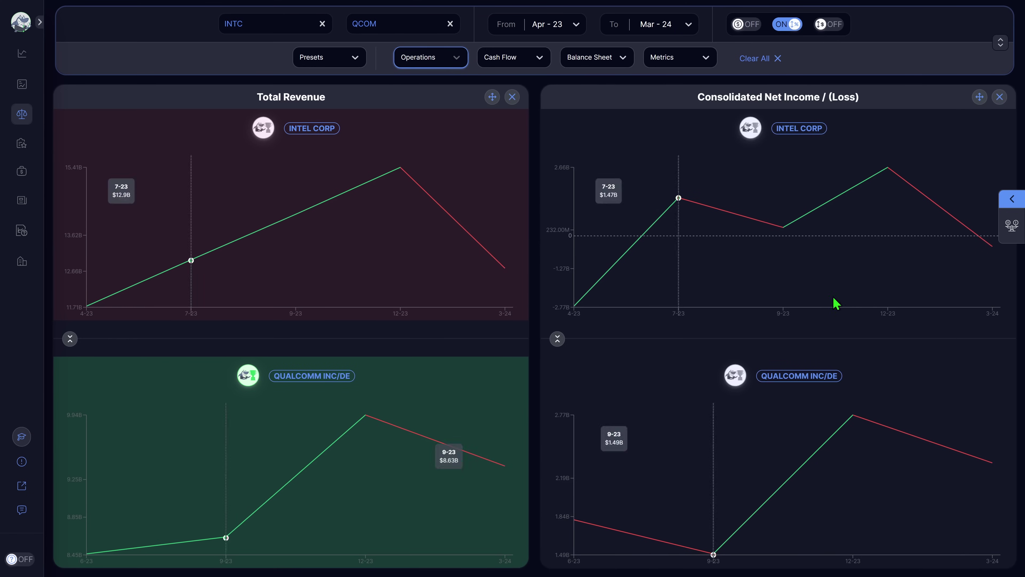
mouse_move(964, 288)
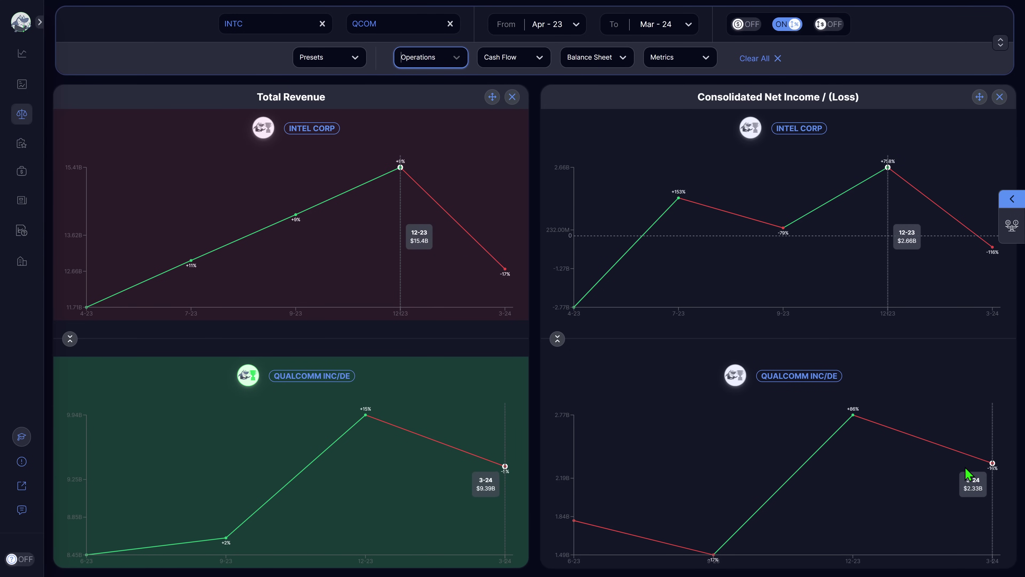
click(733, 374)
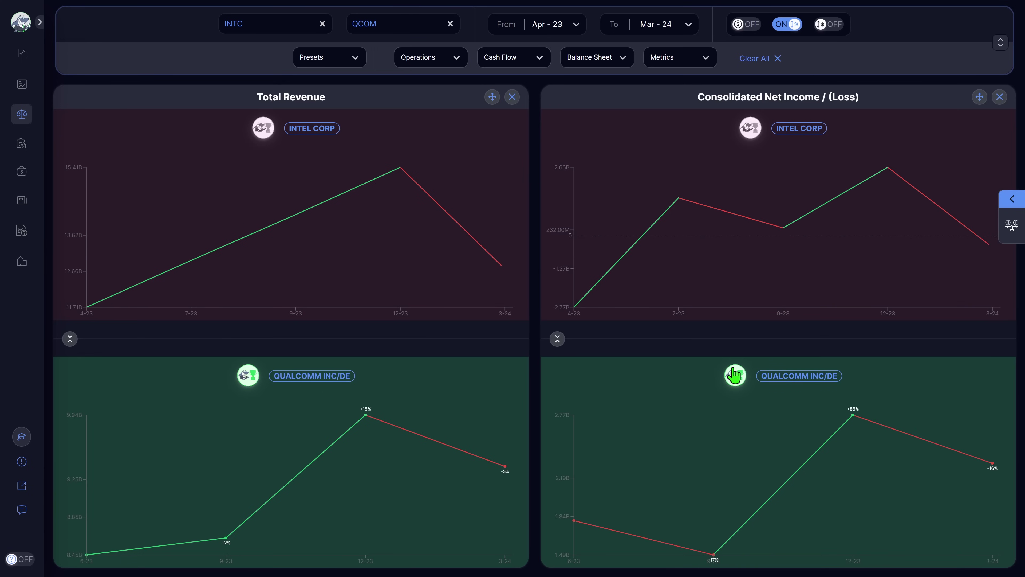
click(671, 63)
- Find 'gross' and add the Gross Margin chart, with Qualcomm's panel green and Intel's red
text(gross)
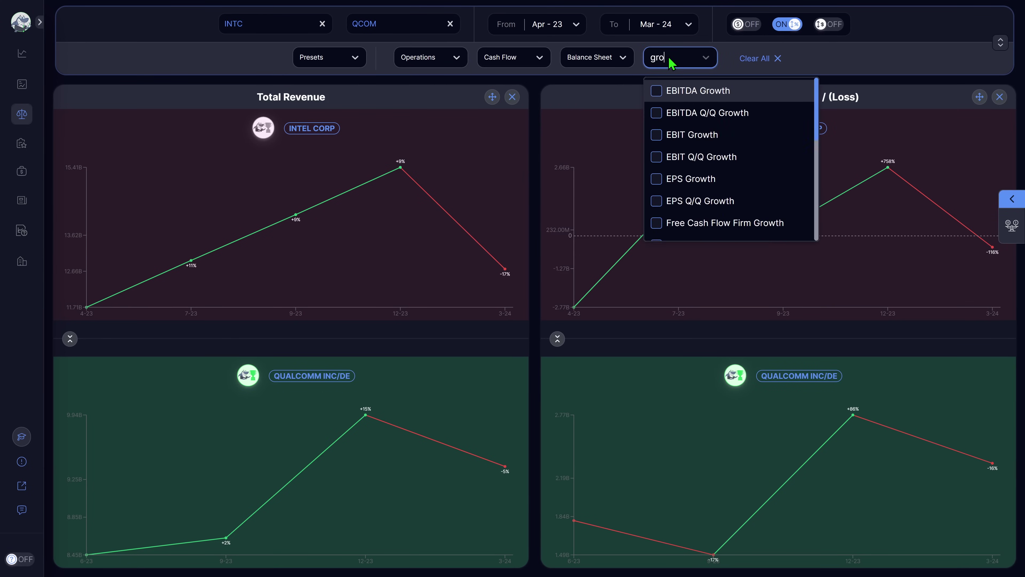
click(679, 93)
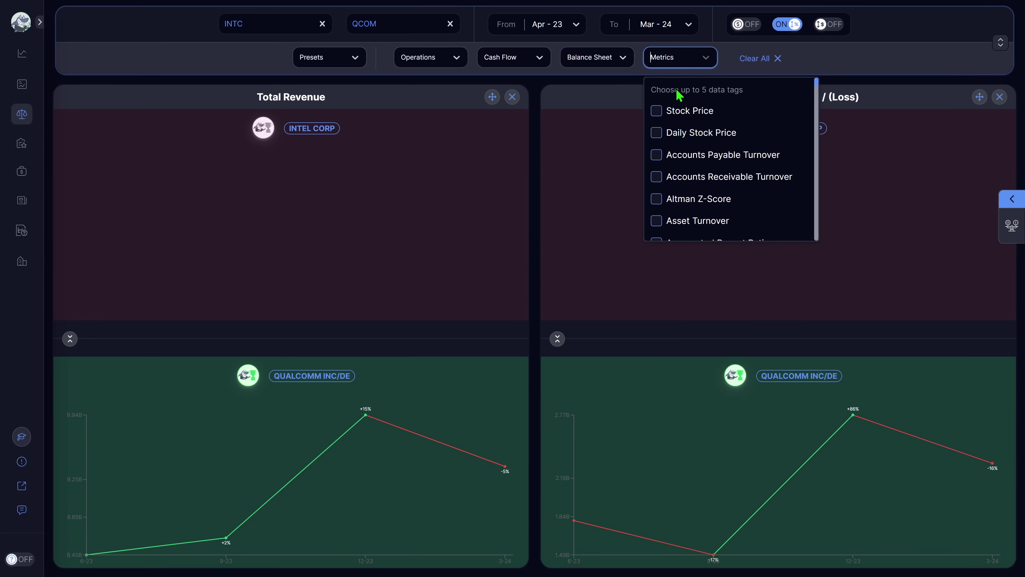
click(702, 61)
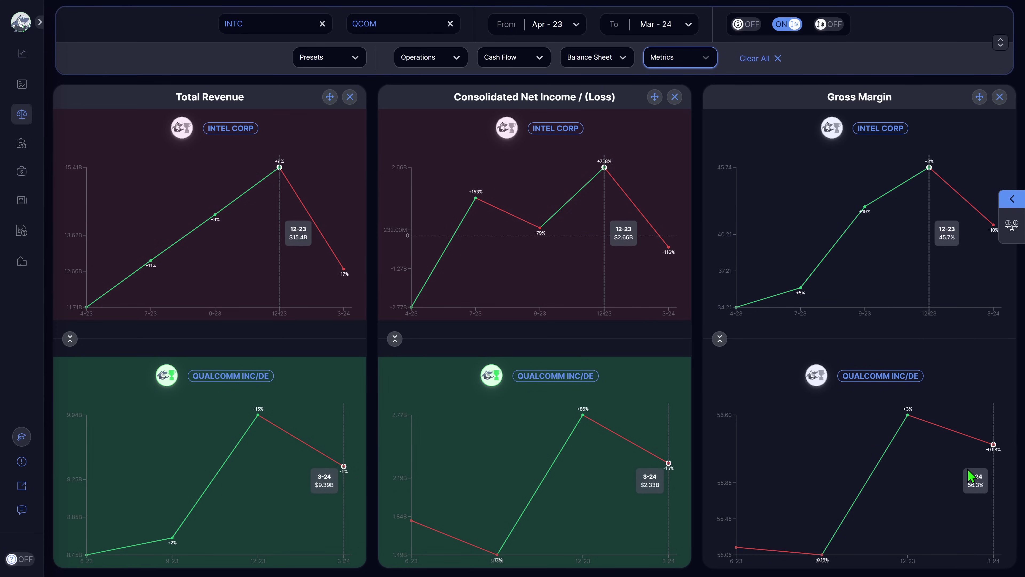
click(822, 379)
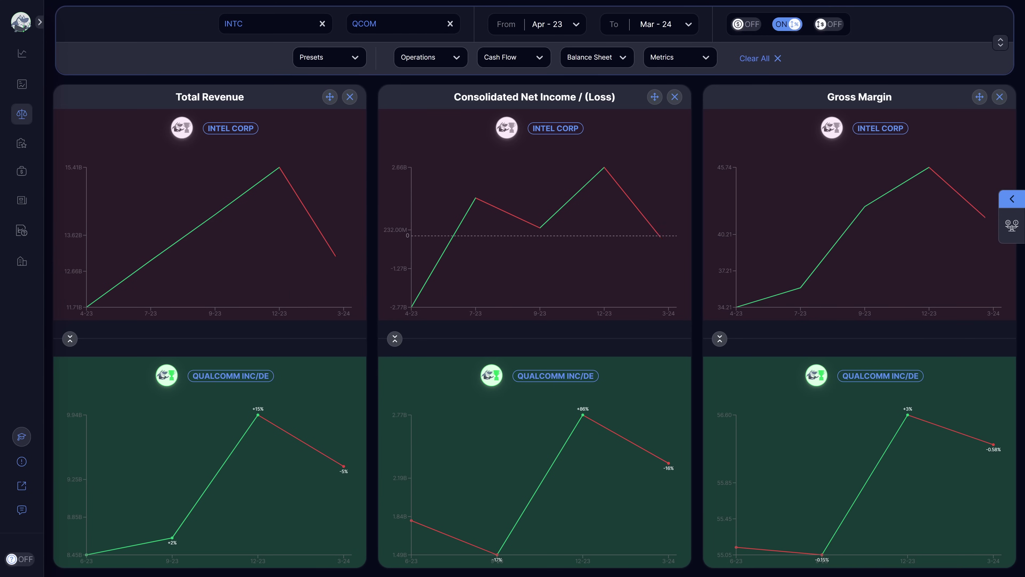
click(678, 69)
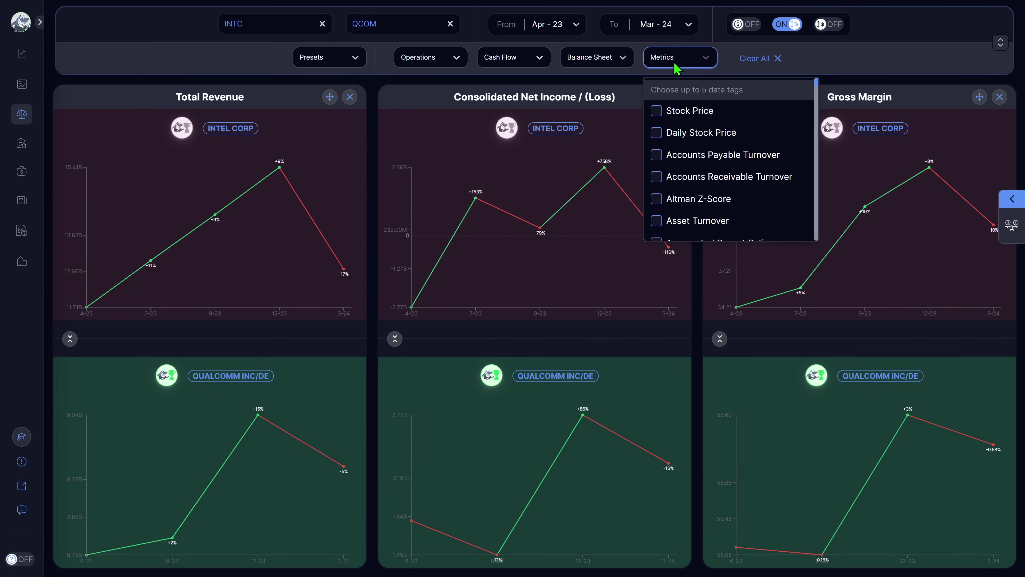
- Find 'profit' and add the Profit (Net Income) Margin chart as the fourth column
text(profit)
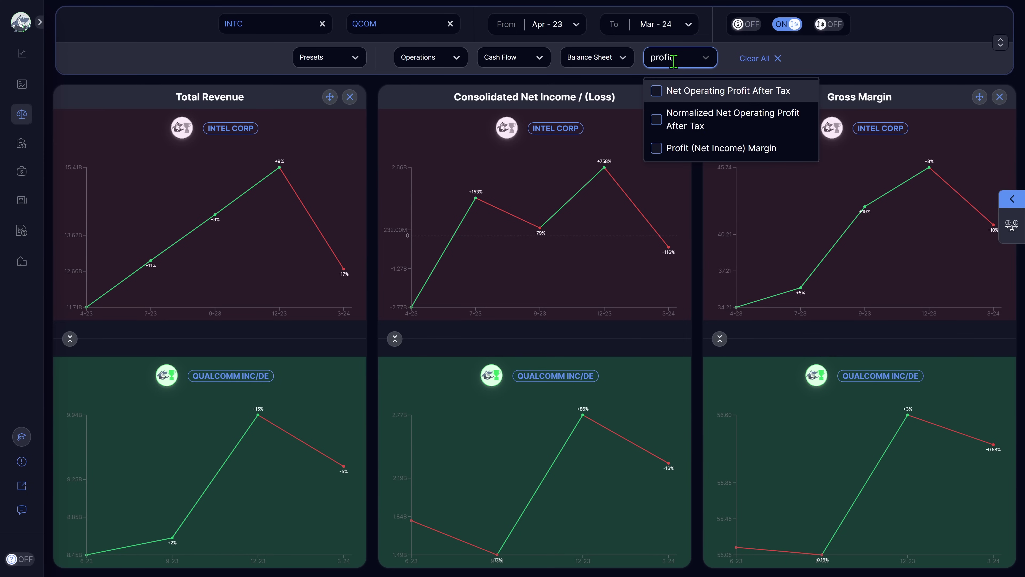
click(697, 149)
click(712, 61)
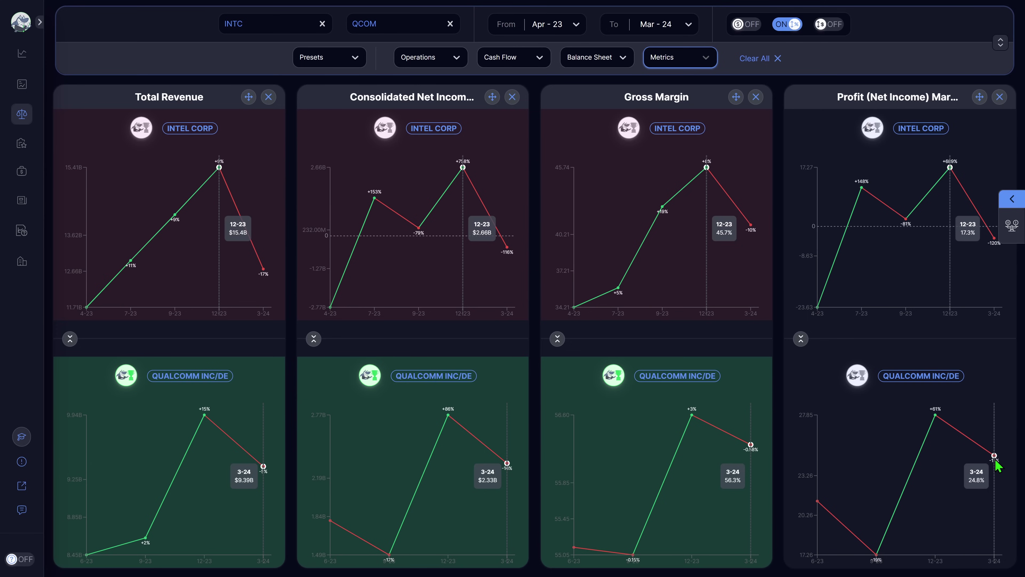
- Shade the profit margin panels green and red, show dollar values, and merge the Total Revenue chart
click(858, 376)
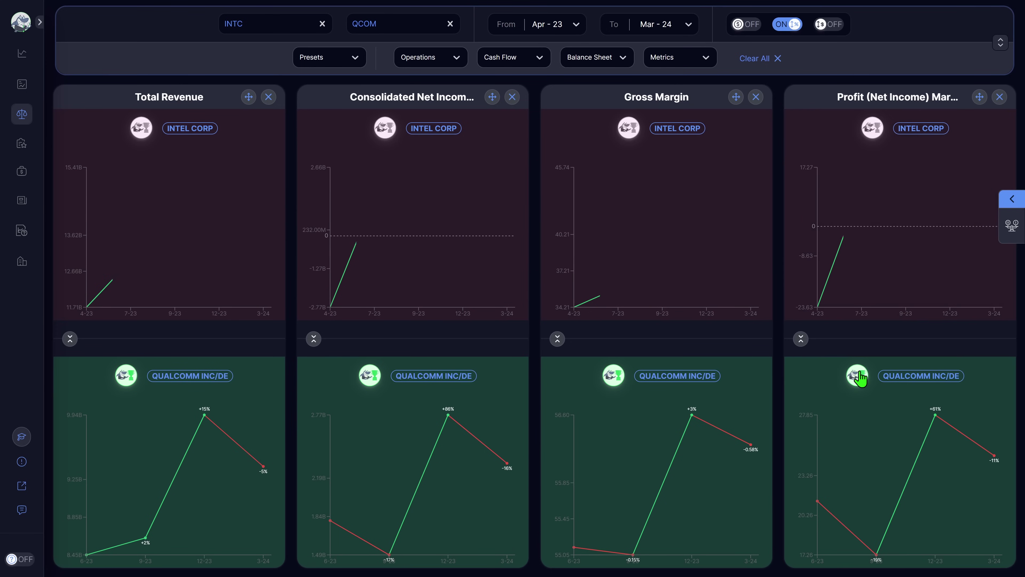
click(746, 24)
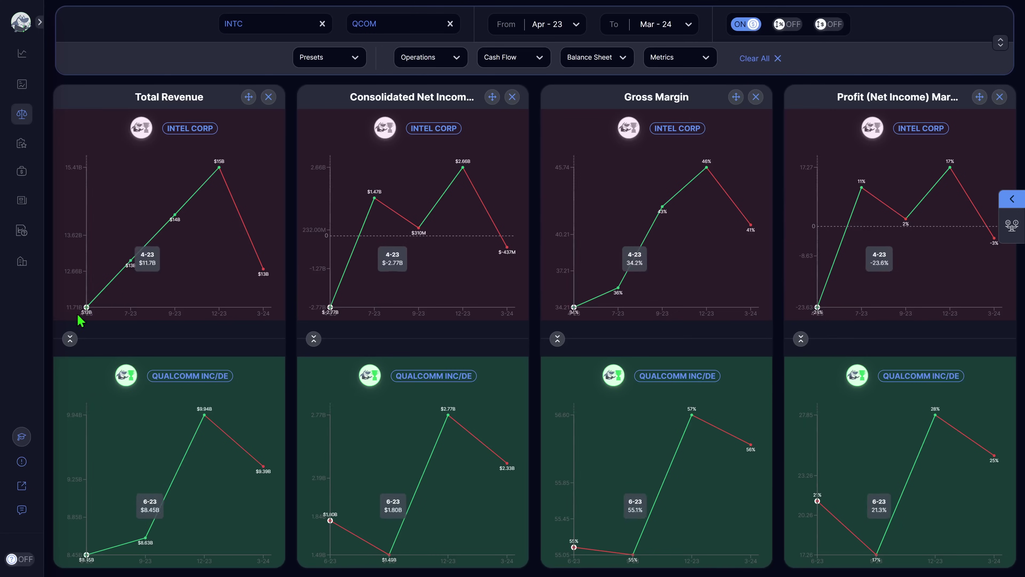
click(70, 339)
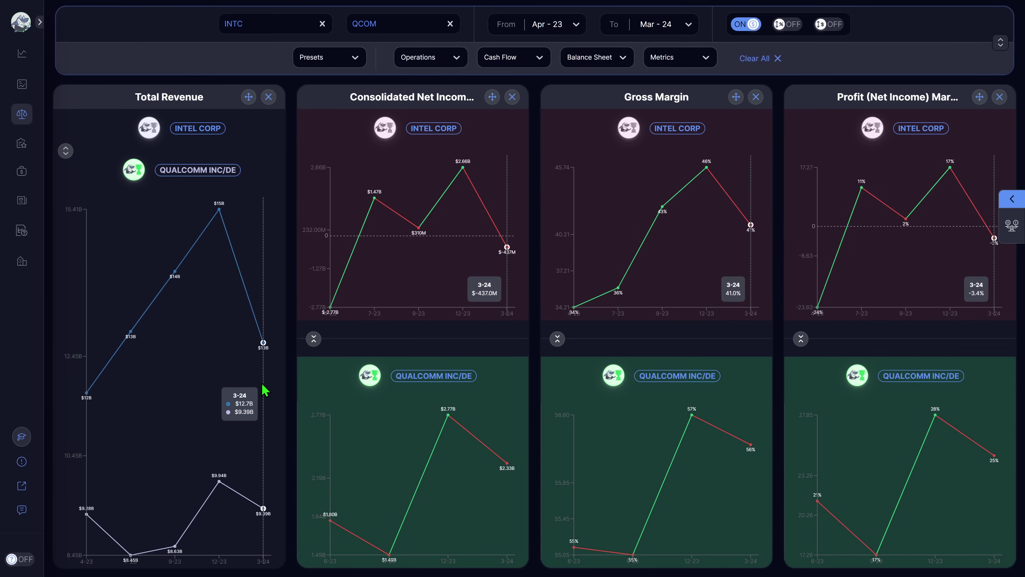
- Merge the Net Income, Gross Margin and Profit Margin panels, each into one chart
click(313, 340)
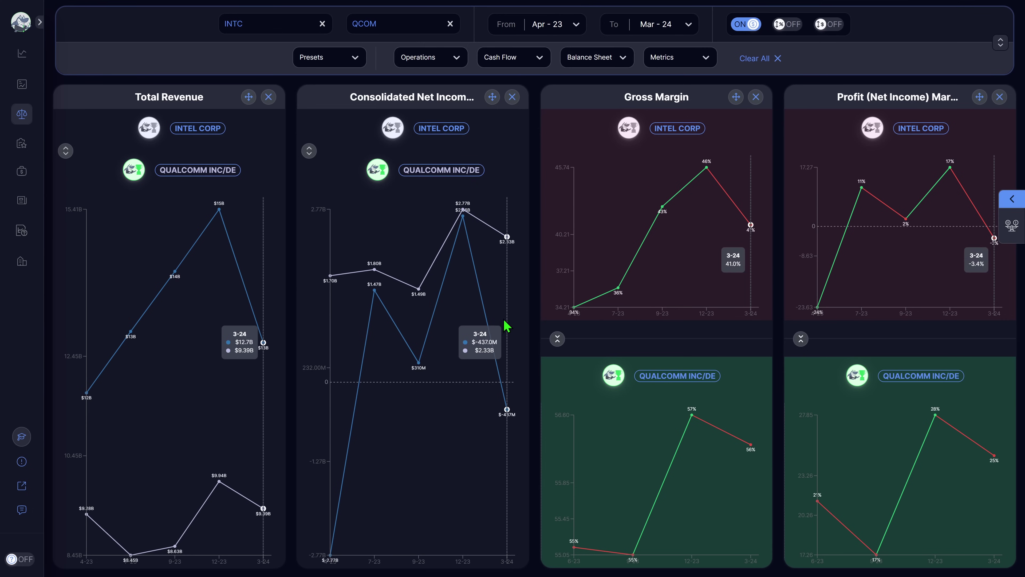
click(557, 339)
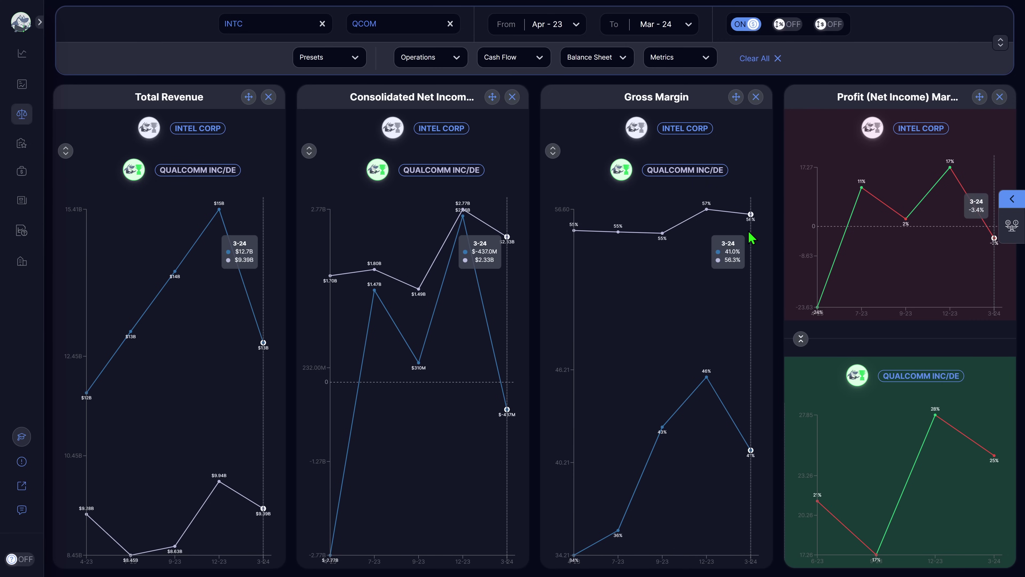
click(801, 338)
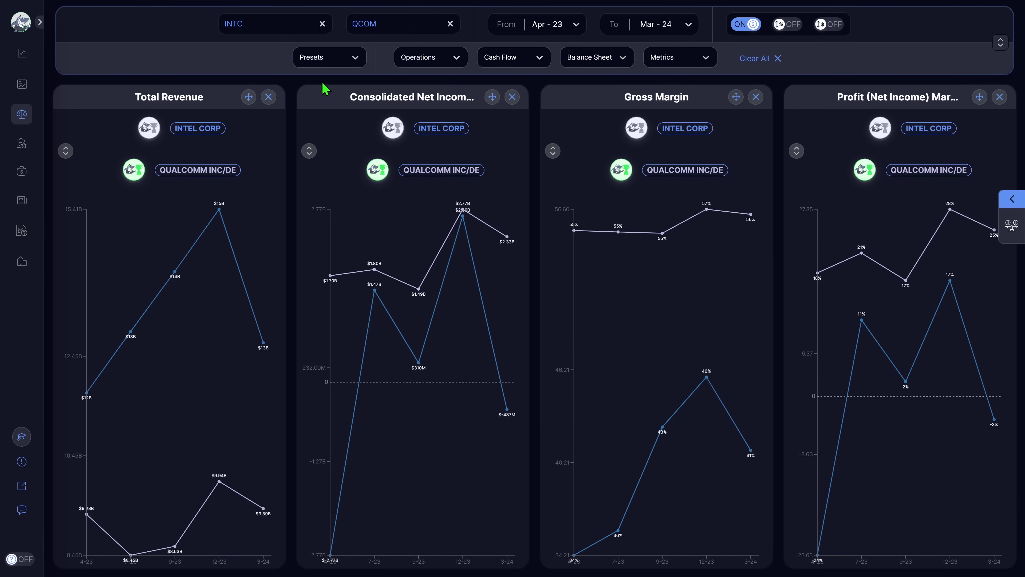
click(22, 54)
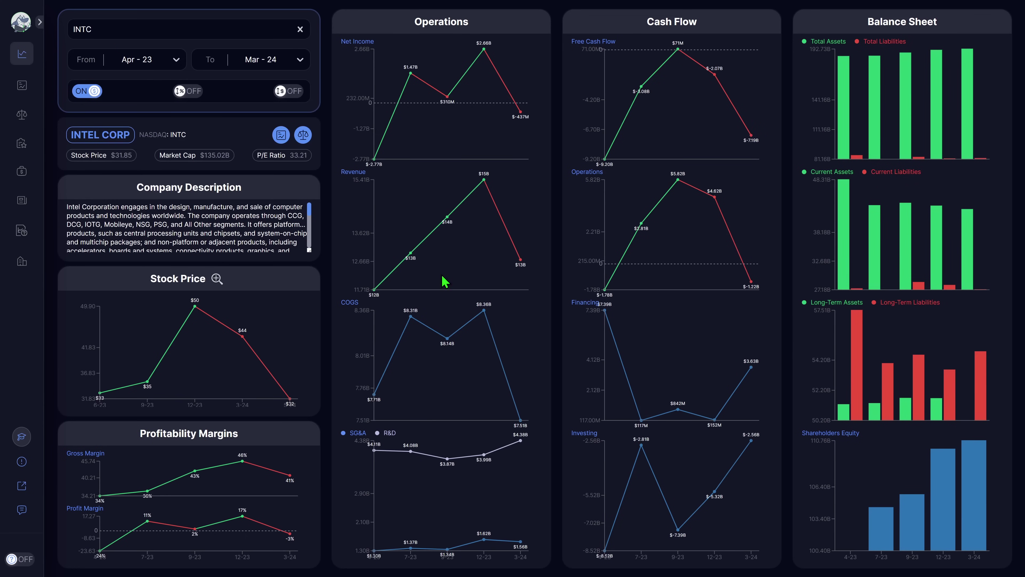
- Search 'qcom' and switch the research page to QUALCOMM INC/DE
click(141, 37)
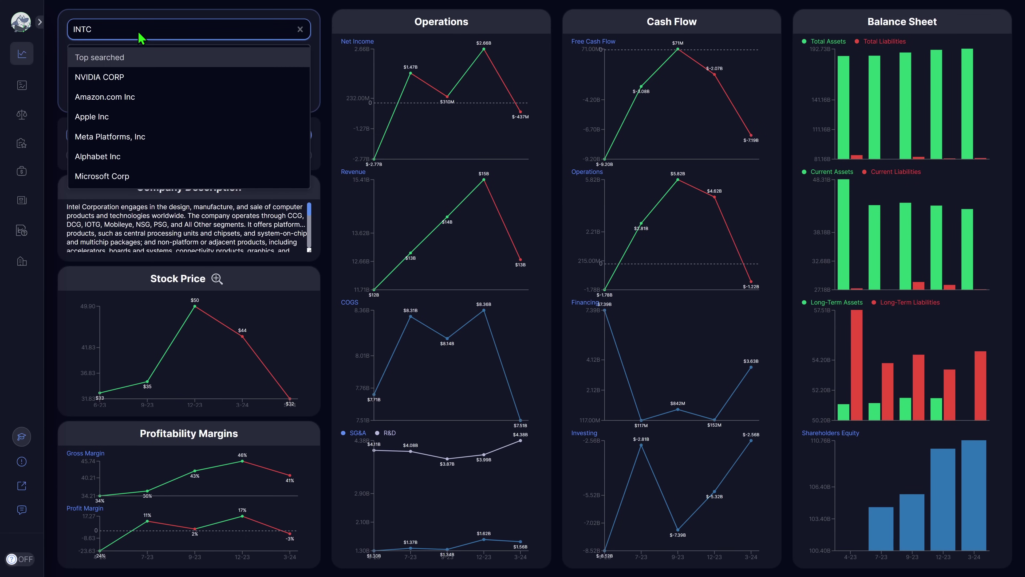
text(qcom)
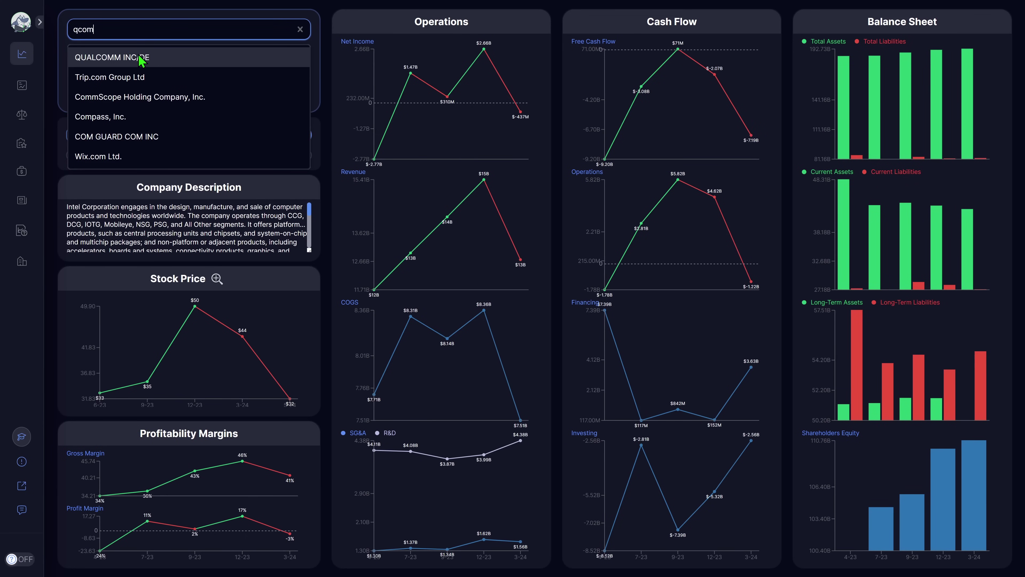
click(141, 60)
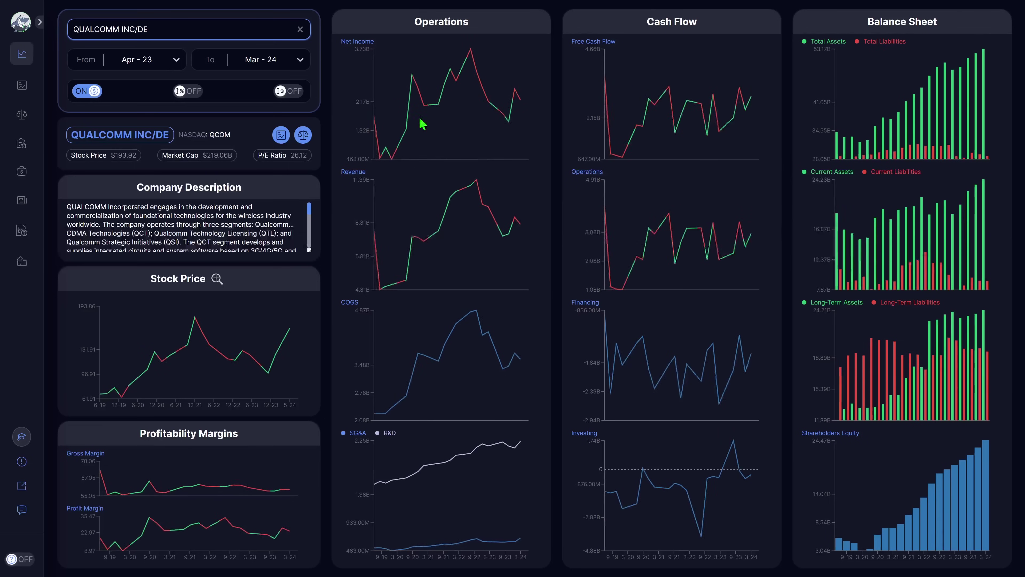